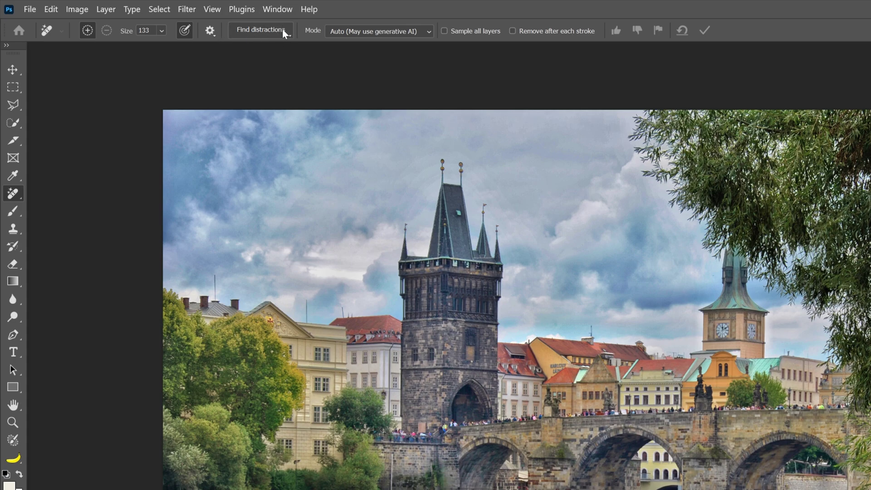
Step: Detect all people in the bridge photo using the Remove tool's Find distractions feature
click(282, 28)
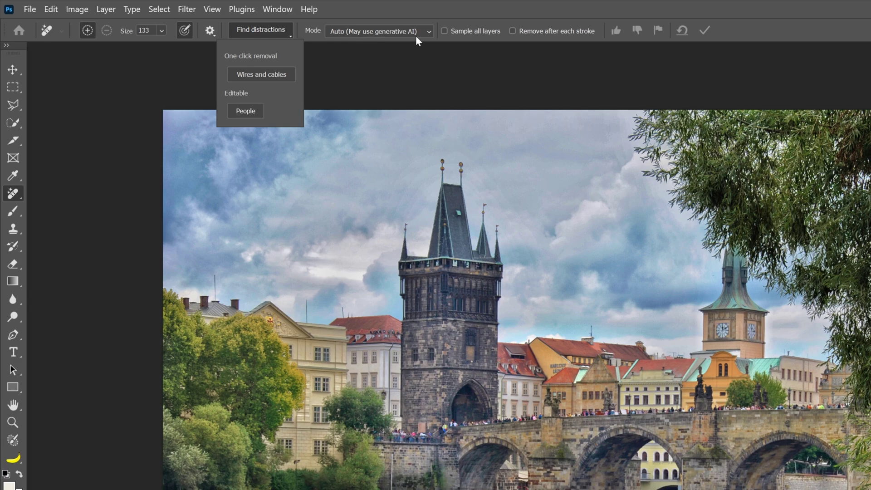
click(252, 110)
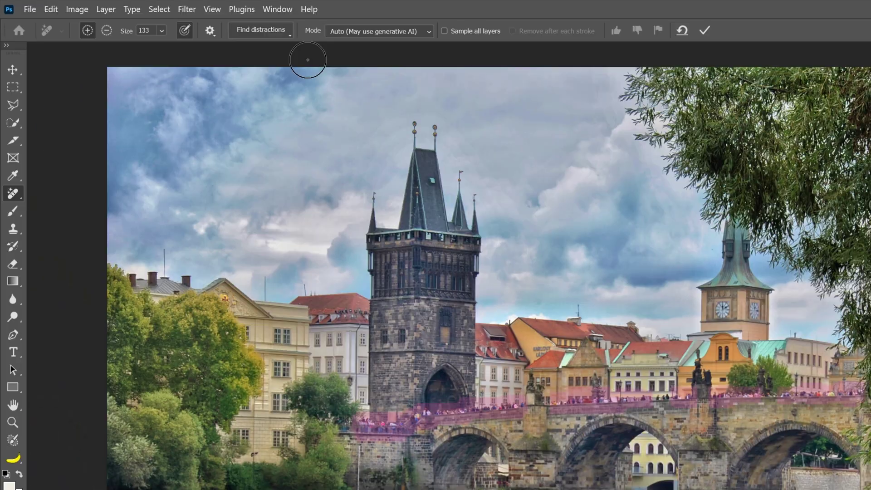
click(285, 31)
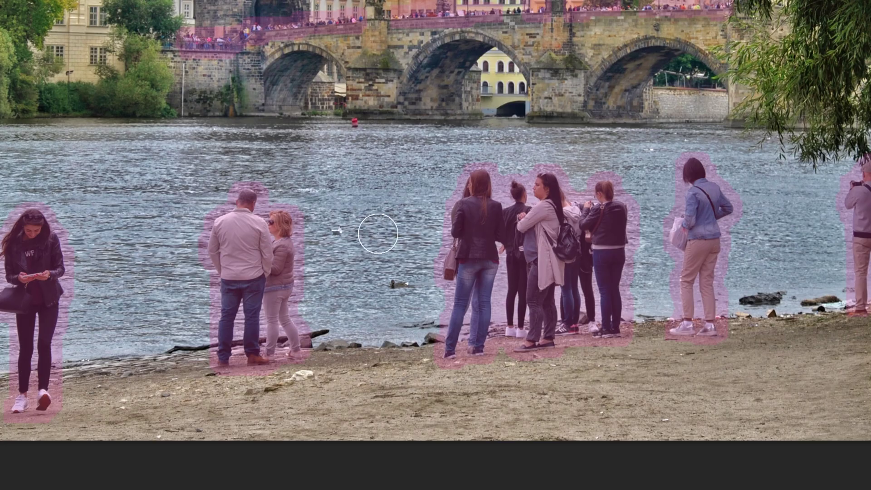
Step: Brush the duck and the red buoy on the river into the removal mask and apply the removal
alt+right_click(381, 239)
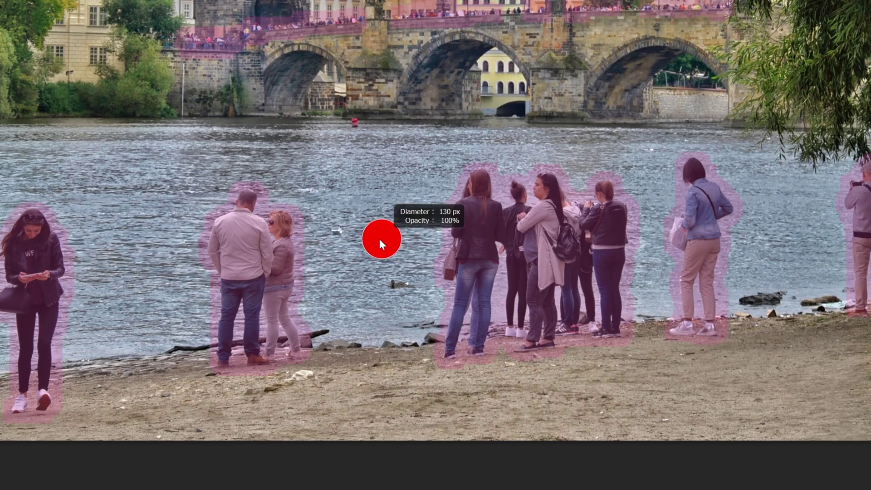
click(401, 286)
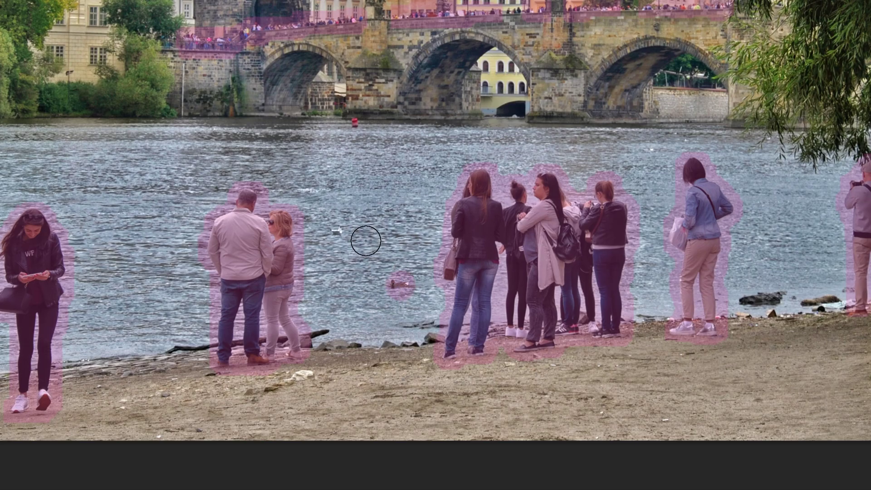
alt+right_click(361, 134)
scroll(355, 131, up, 3)
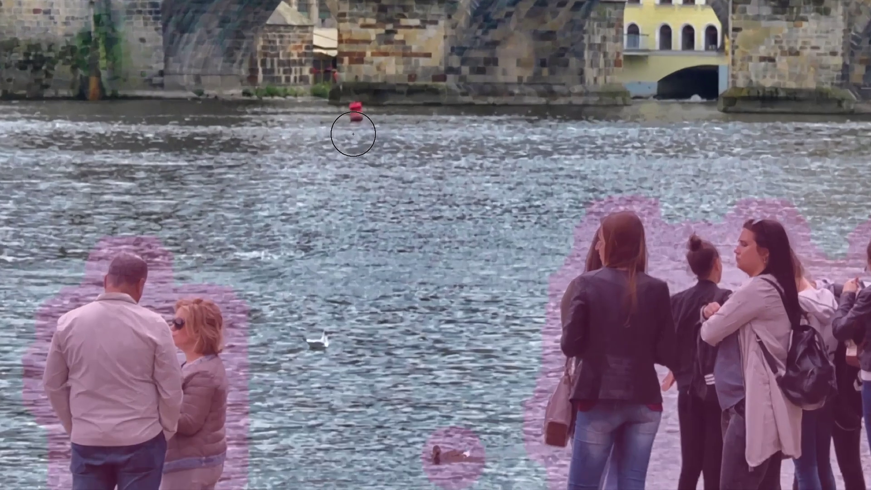
click(357, 113)
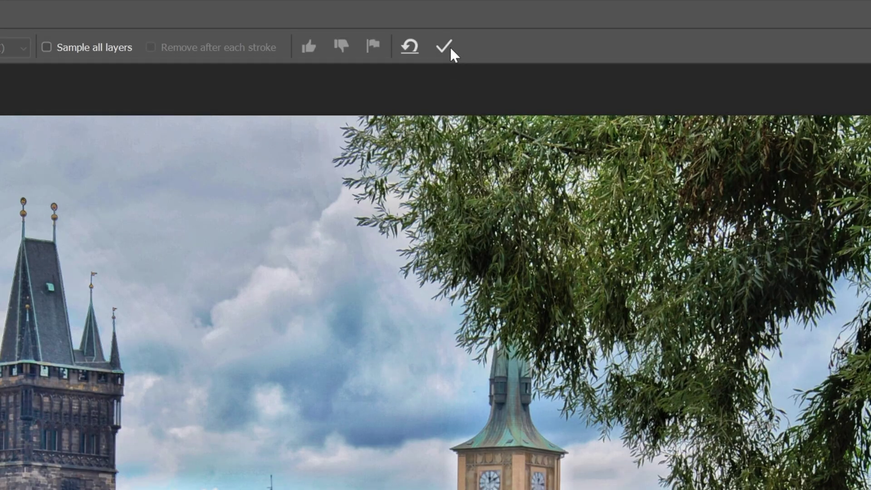
click(449, 49)
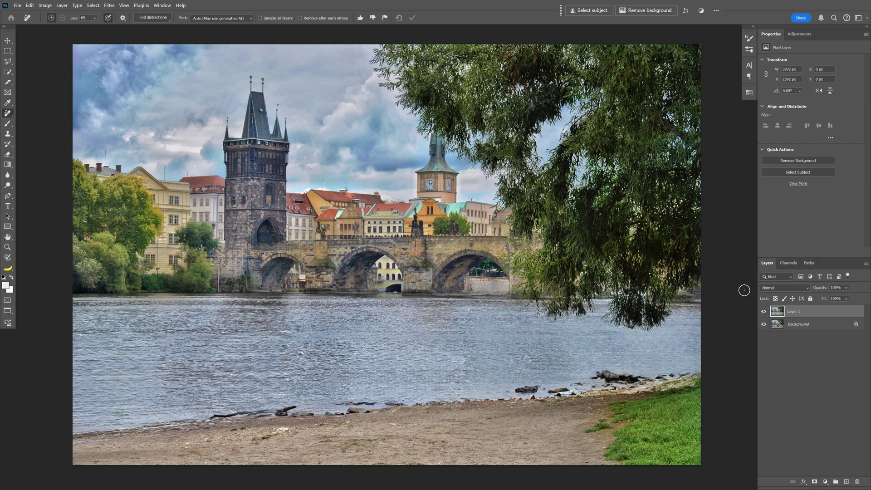
click(764, 312)
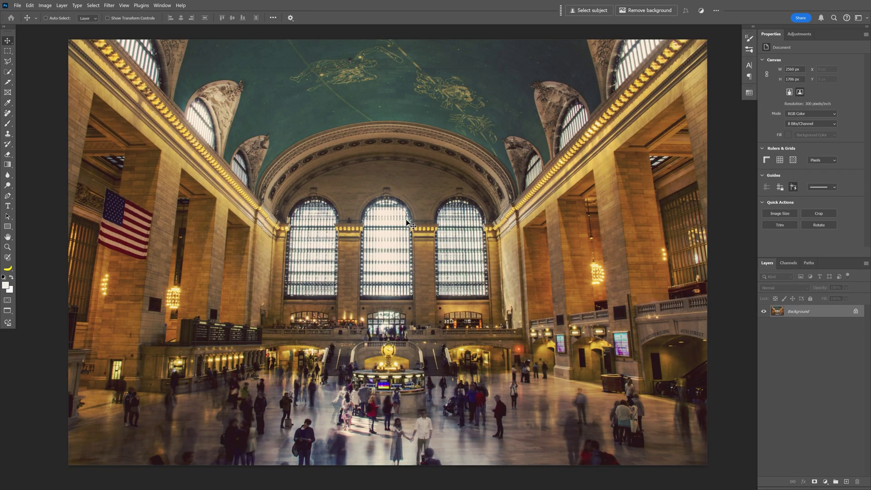
Step: Duplicate the station photo's background layer and activate the Remove tool
key(ctrl+j)
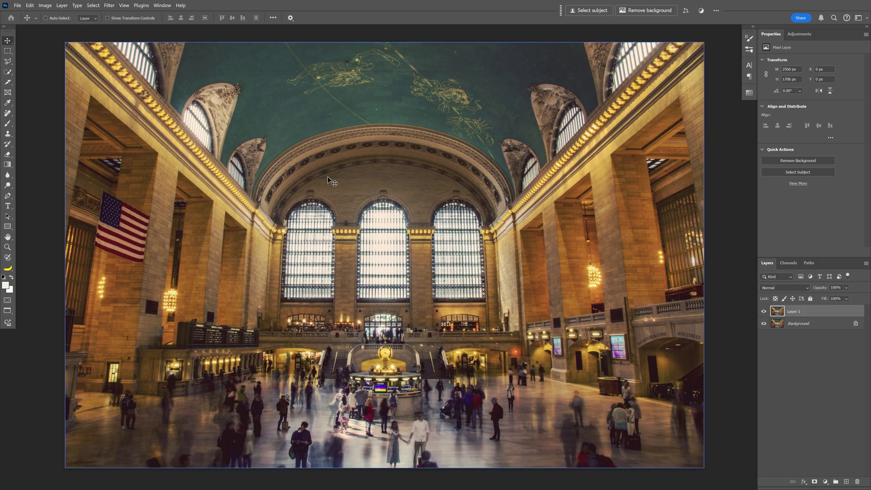
click(9, 113)
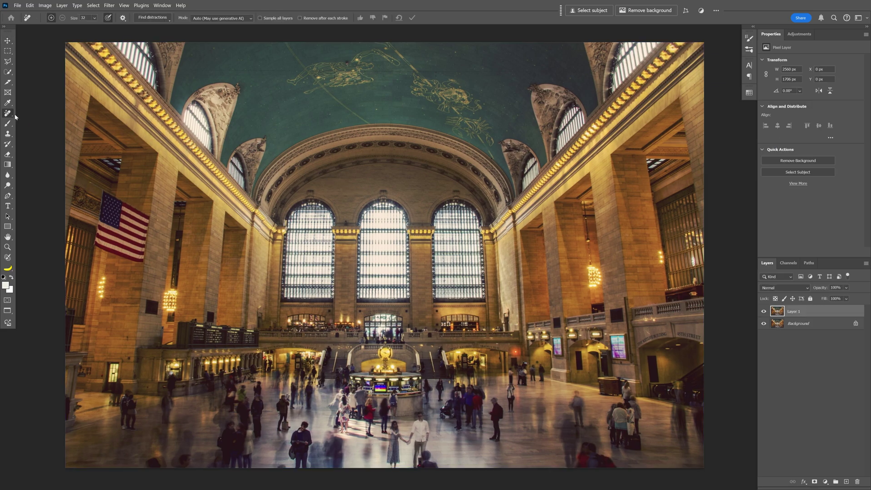
Step: Try to detect the people in the dark station photo with Find distractions
click(159, 20)
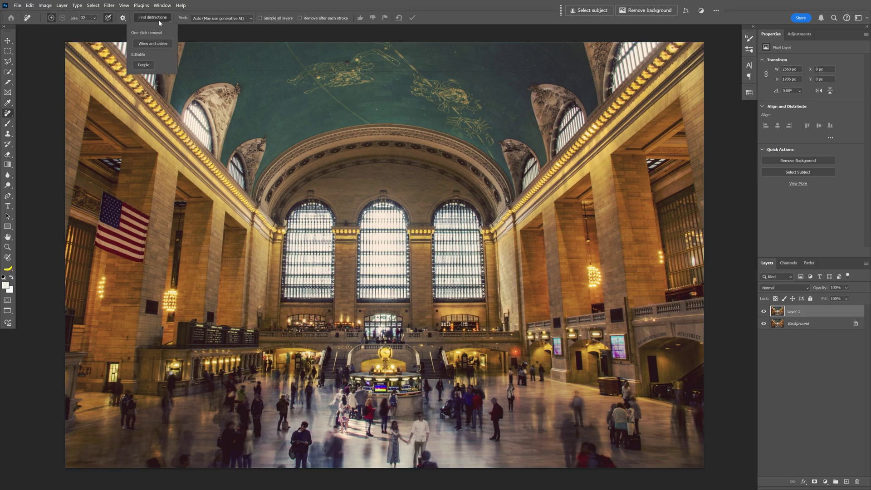
click(144, 66)
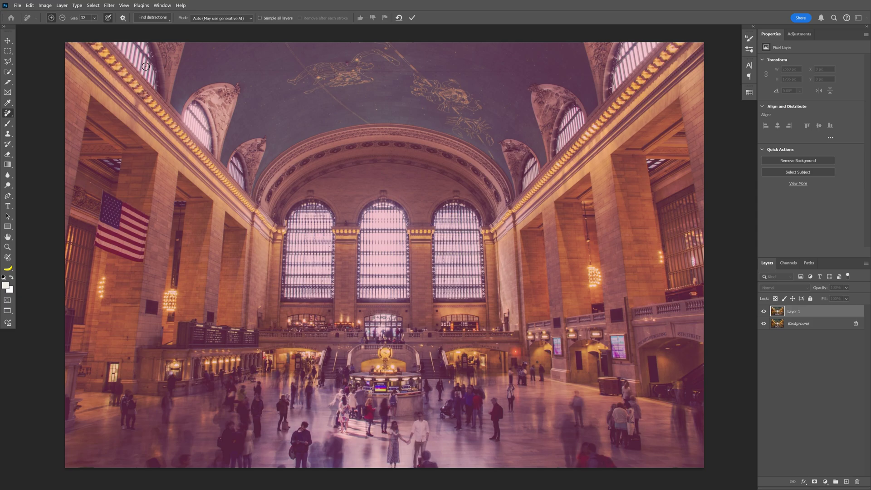
key(Escape)
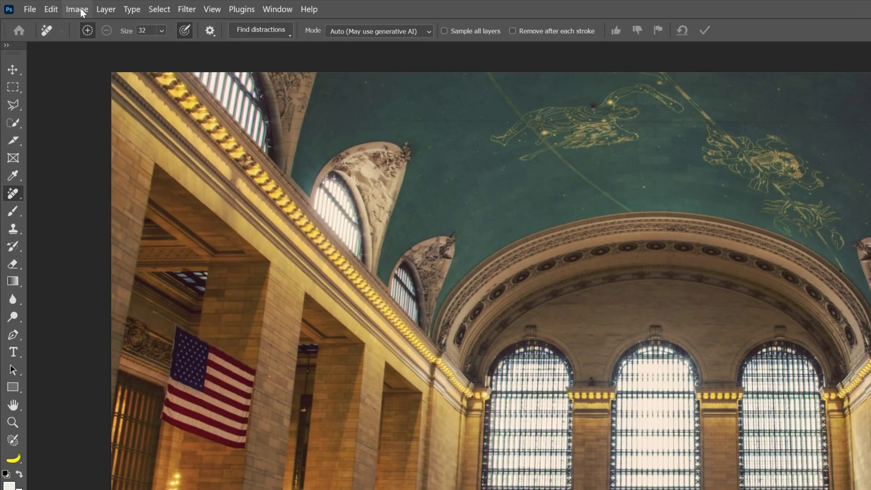
Step: Brighten the duplicated station layer with a Curves adjustment that raises the RGB midtones and highlights
click(45, 5)
mouse_move(61, 24)
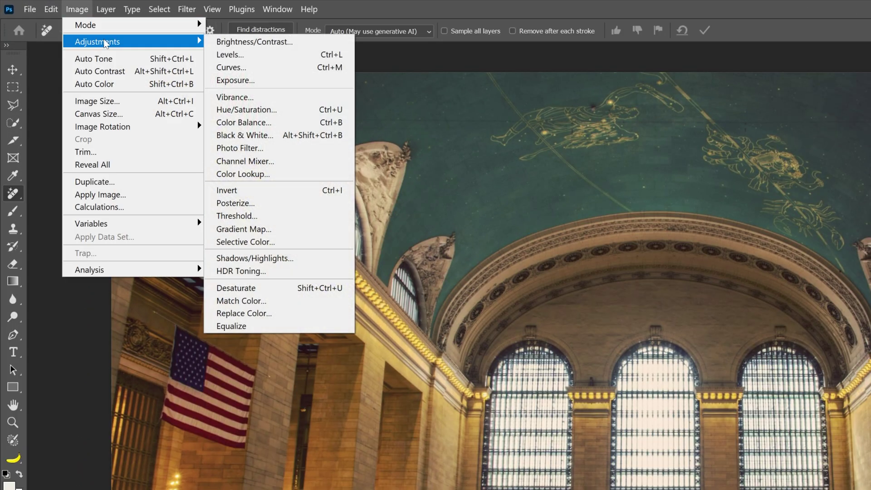
click(274, 69)
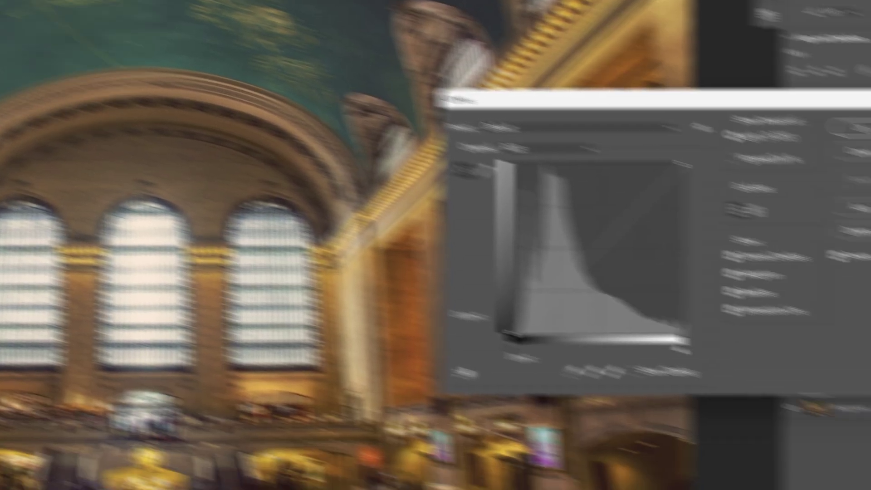
drag(471, 237, 461, 212)
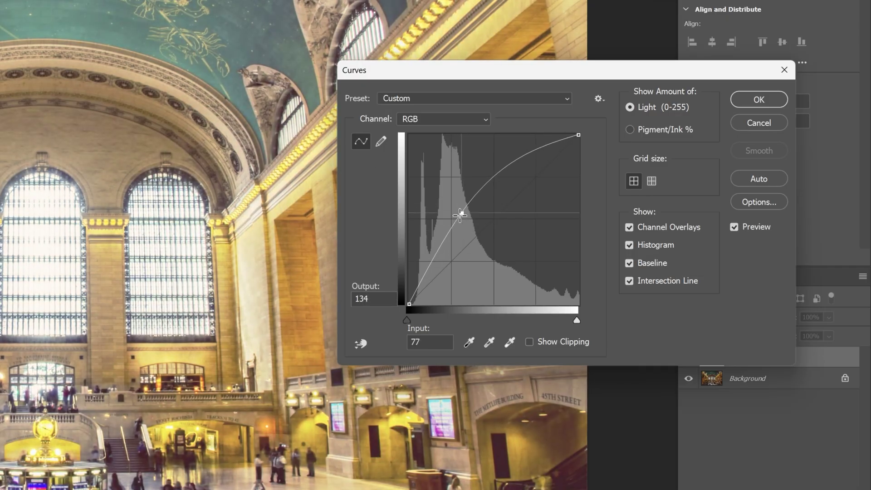
drag(528, 147, 510, 140)
drag(461, 213, 466, 218)
click(758, 97)
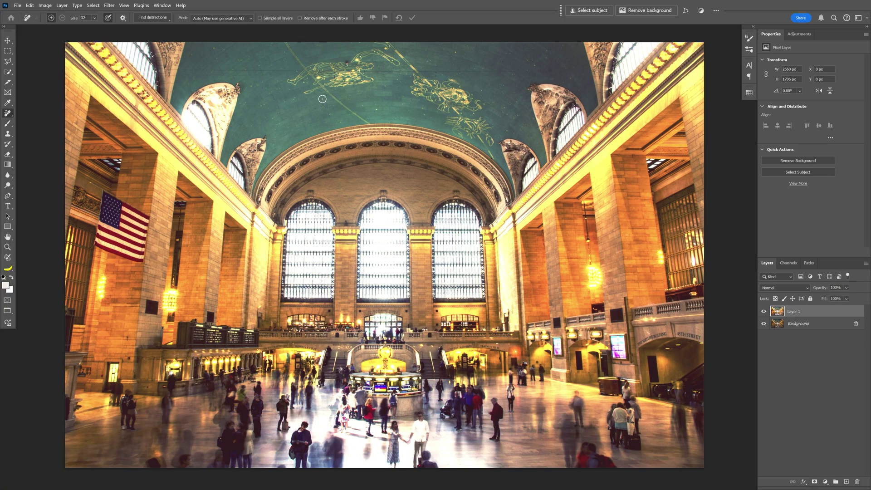
Step: Detect all people in the brightened station photo with Find distractions and check the mask over the floor
click(164, 21)
click(144, 64)
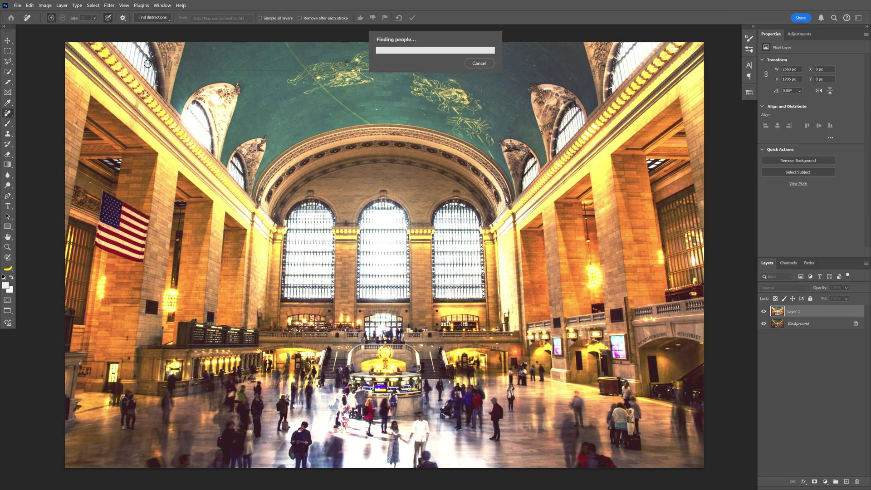
scroll(368, 366, up, 2)
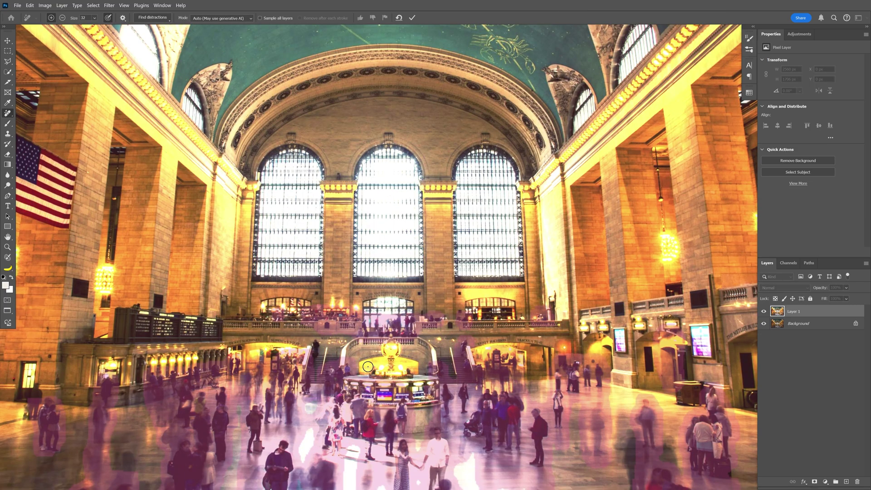
drag(368, 366, 356, 288)
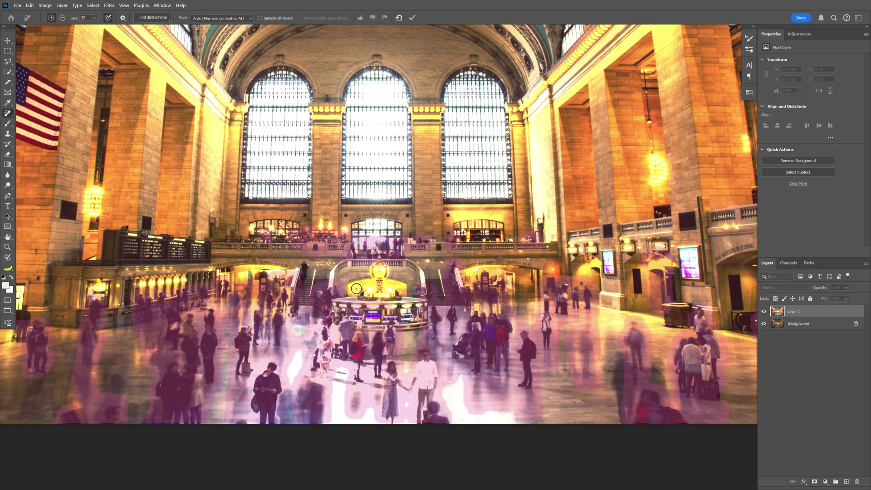
scroll(665, 393, up, 2)
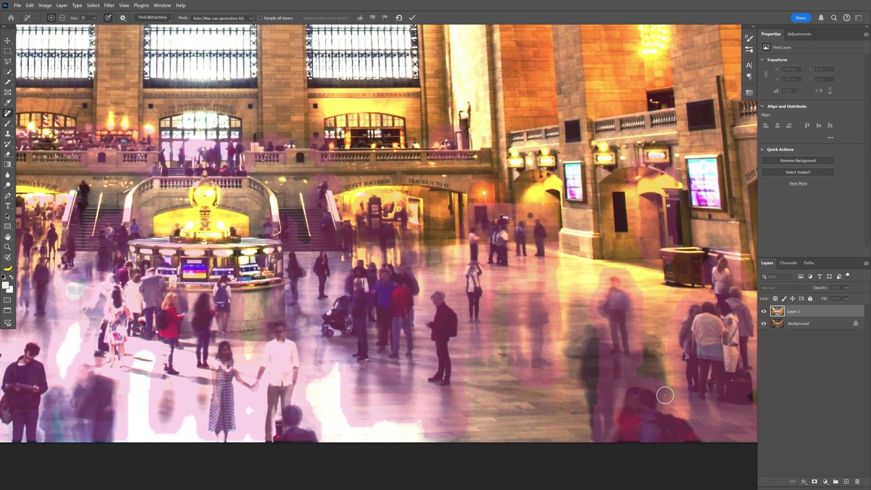
scroll(635, 386, up, 1)
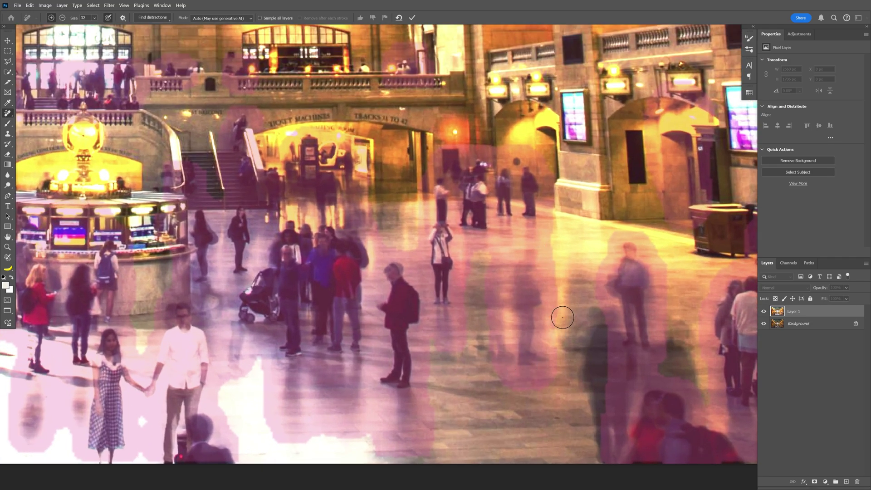
Step: Add the missed blurred figure on the station floor's right side to the mask with brush size 42 and remove all masked areas
drag(580, 281, 562, 282)
scroll(563, 282, down, 1)
key(bracketright)
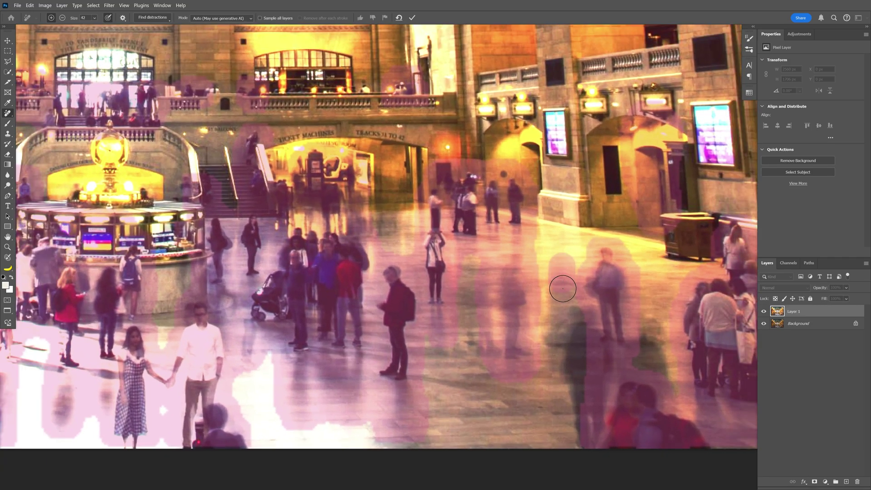
drag(575, 418, 551, 344)
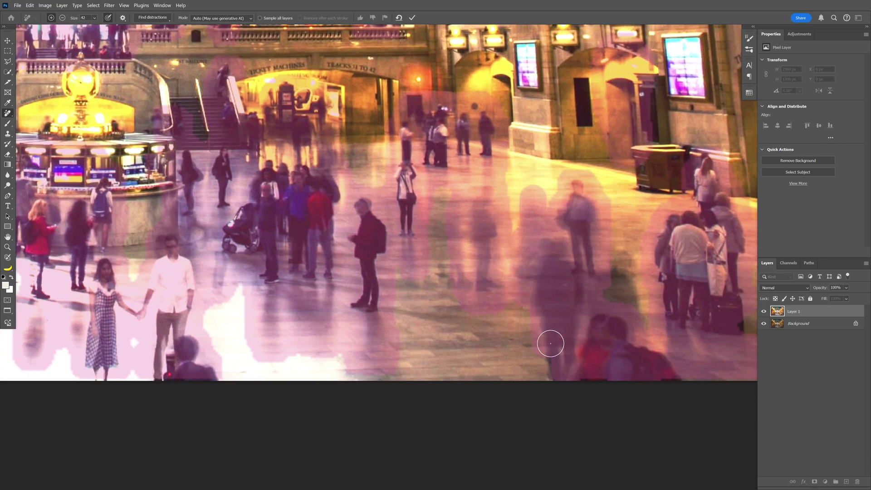
key(ctrl+0)
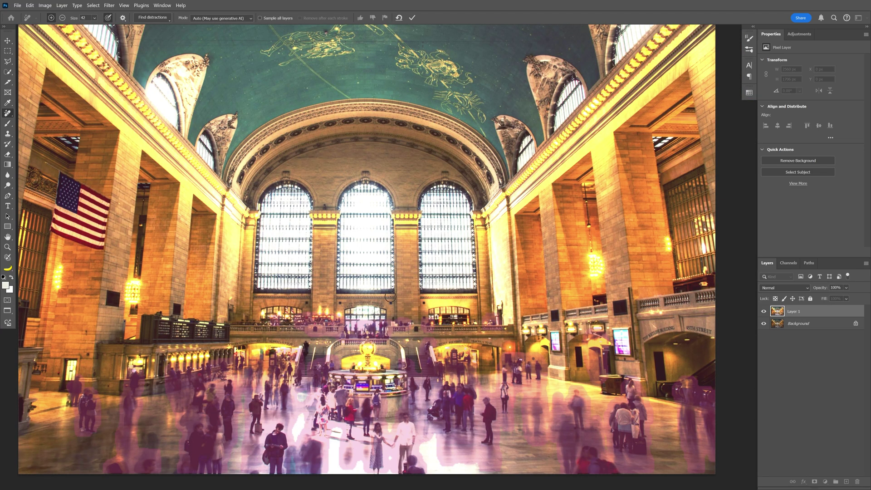
click(412, 19)
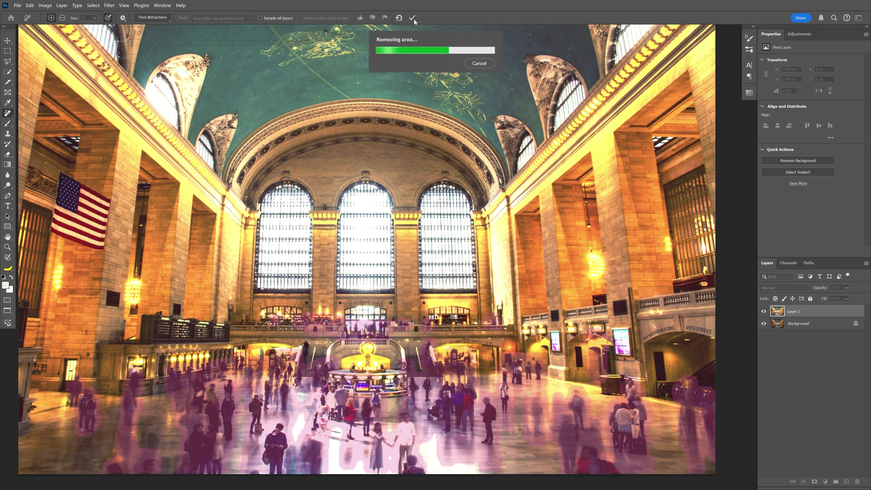
Step: Examine the removal result around the information booth and compare Layer 1 with the original by toggling its visibility
scroll(395, 434, up, 3)
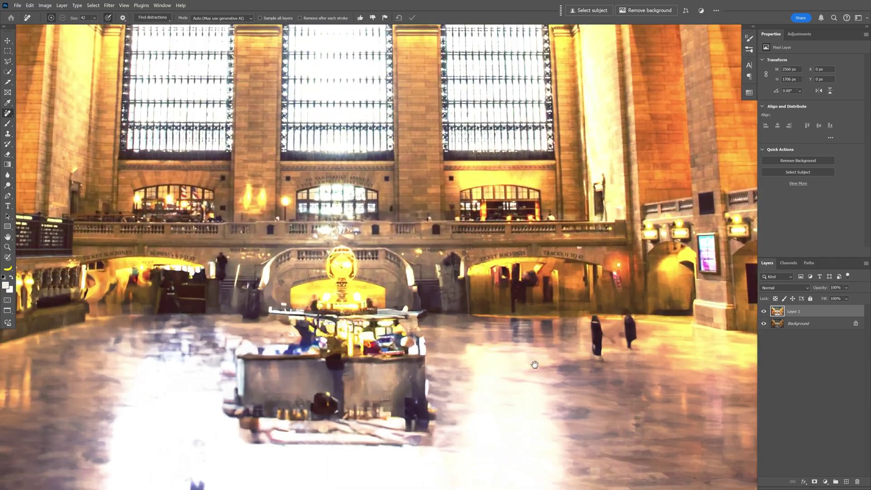
drag(534, 365, 497, 365)
scroll(233, 398, up, 2)
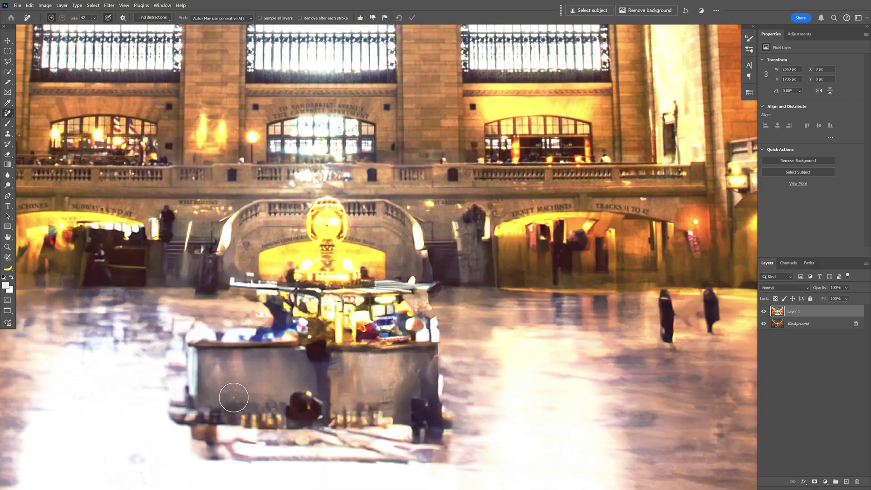
scroll(266, 371, down, 3)
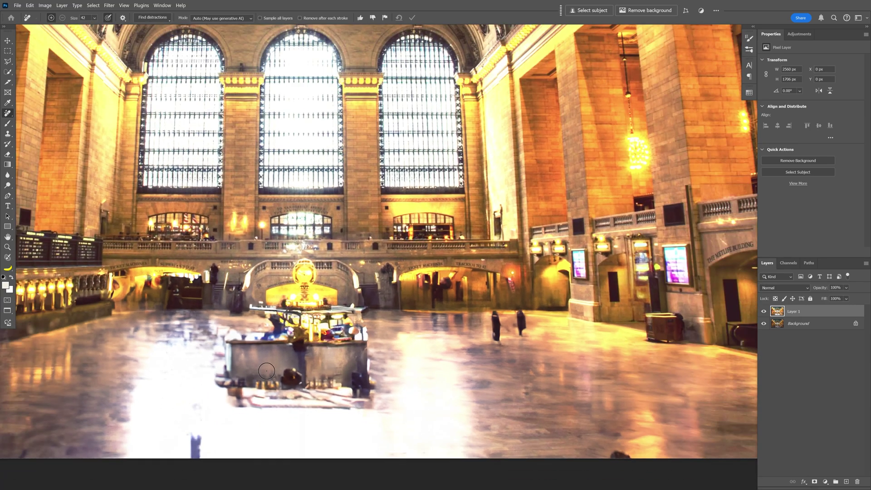
drag(266, 371, 289, 407)
click(763, 312)
click(764, 312)
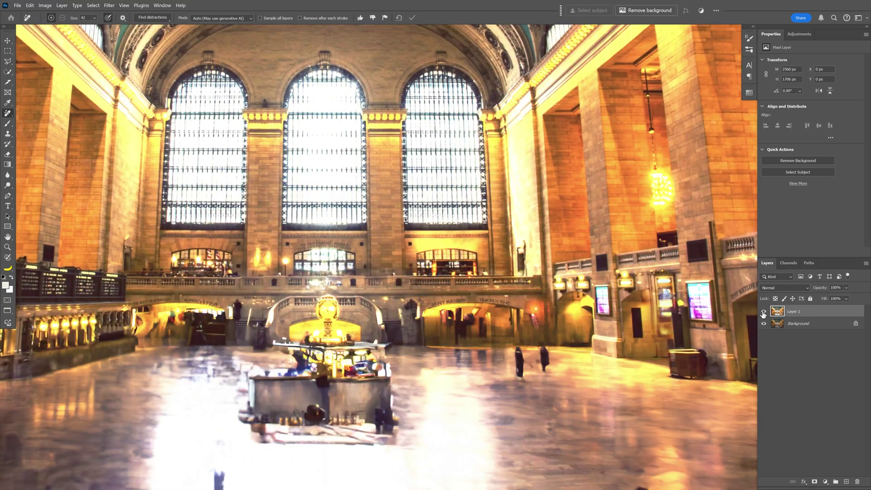
click(764, 312)
scroll(401, 358, down, 5)
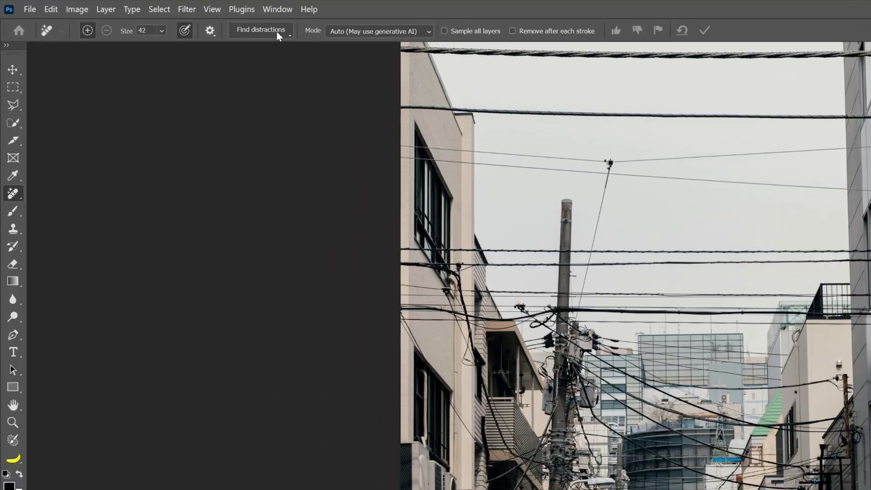
Step: Remove all wires and cables from the street photo with the one-click Find distractions option
click(164, 19)
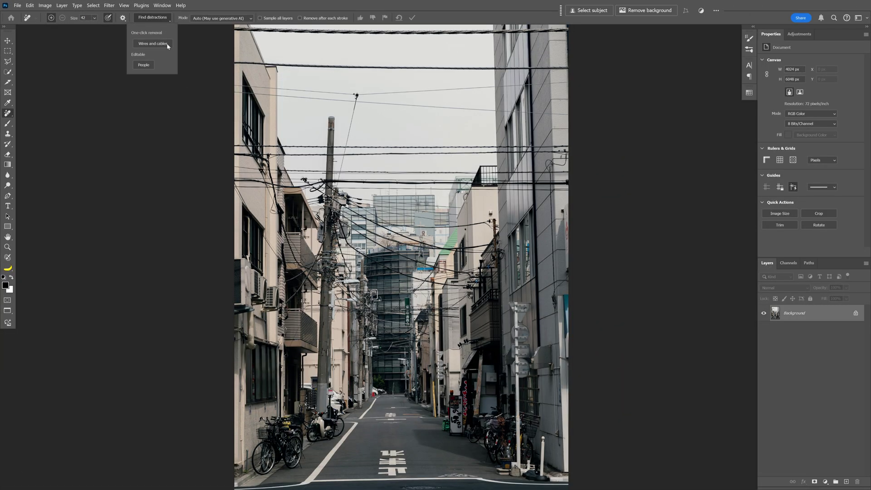
click(167, 44)
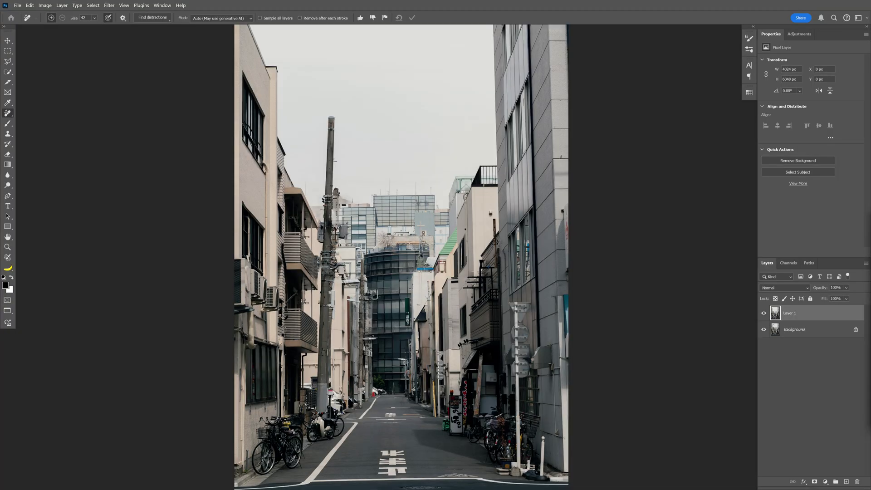
scroll(555, 234, up, 8)
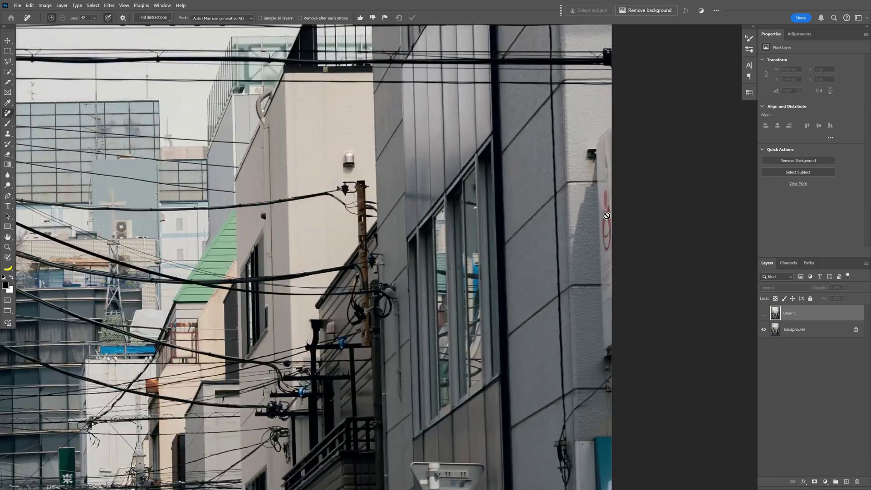
Step: Compare the wire-free Layer 1 with the original street photo by toggling its visibility and examine the retouched facades and balcony
click(763, 314)
click(763, 314)
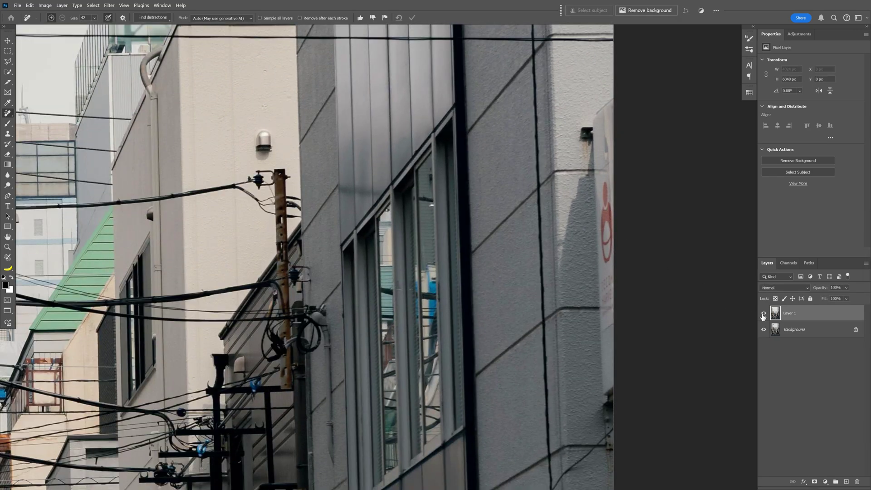
click(763, 313)
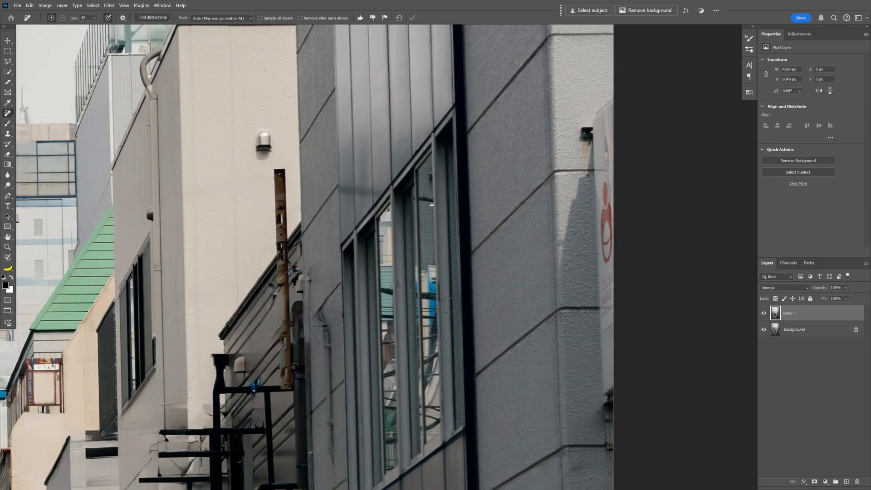
scroll(427, 274, up, 5)
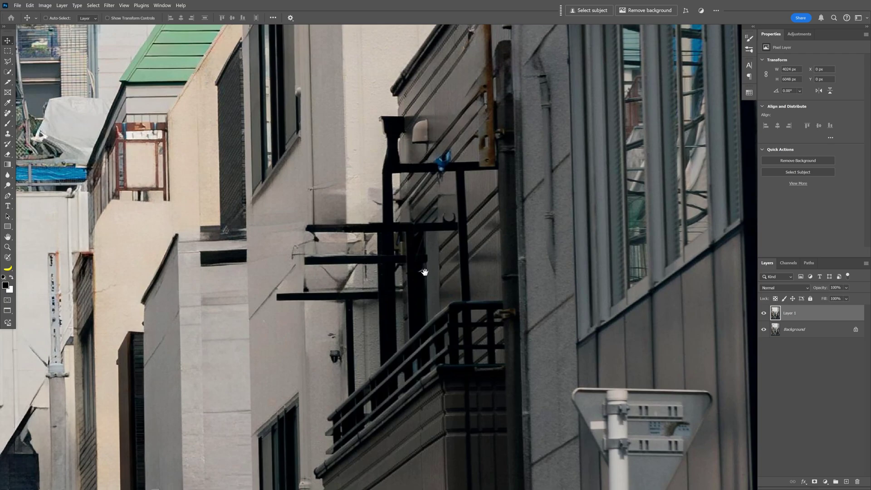
drag(425, 272, 412, 301)
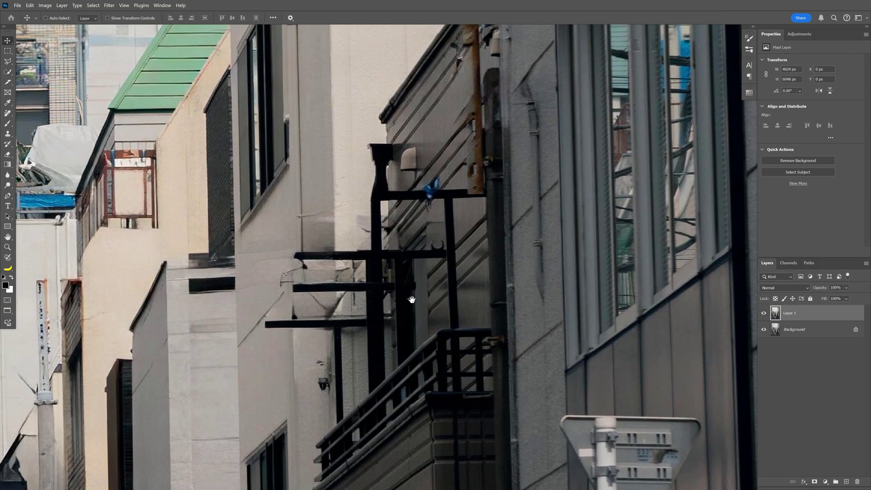
scroll(383, 257, up, 3)
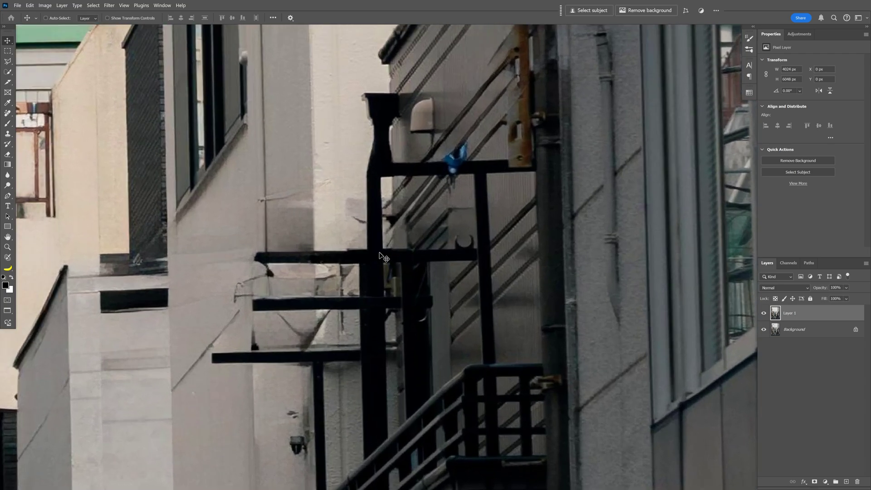
scroll(384, 257, down, 5)
scroll(256, 234, up, 2)
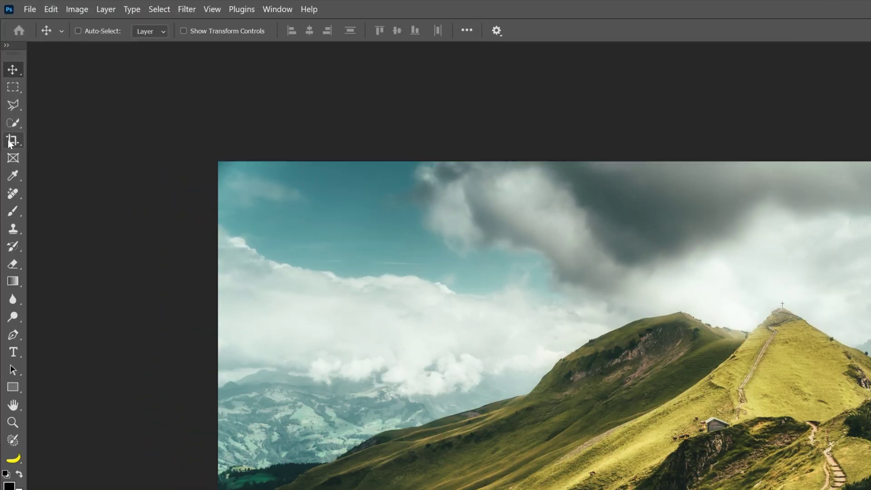
Step: Extend the mountain photo upward with the Crop tool's fill set to Generative Expand
click(9, 144)
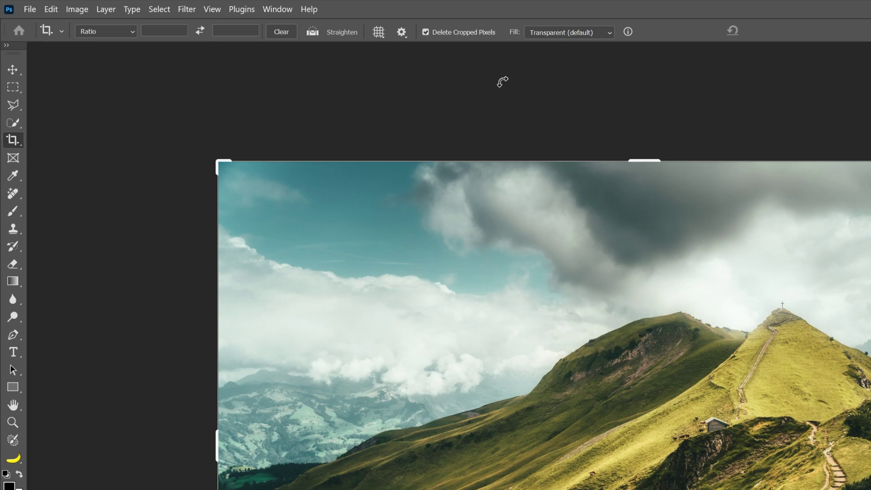
click(566, 35)
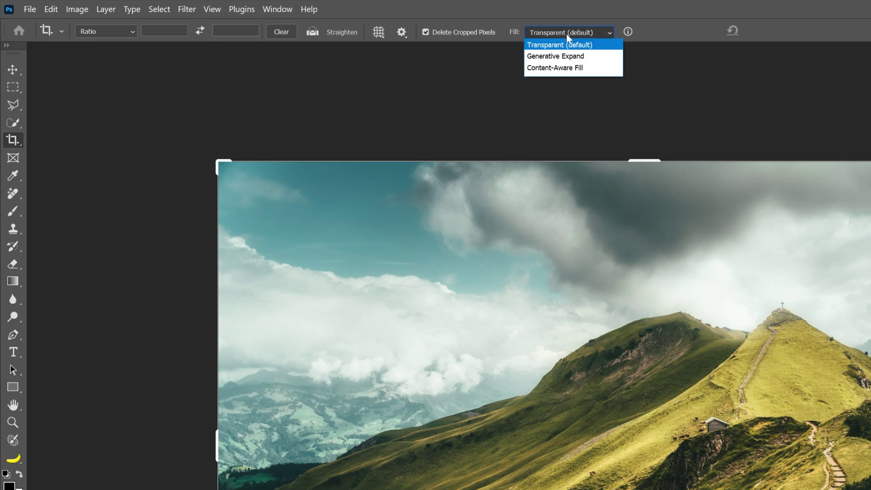
click(575, 56)
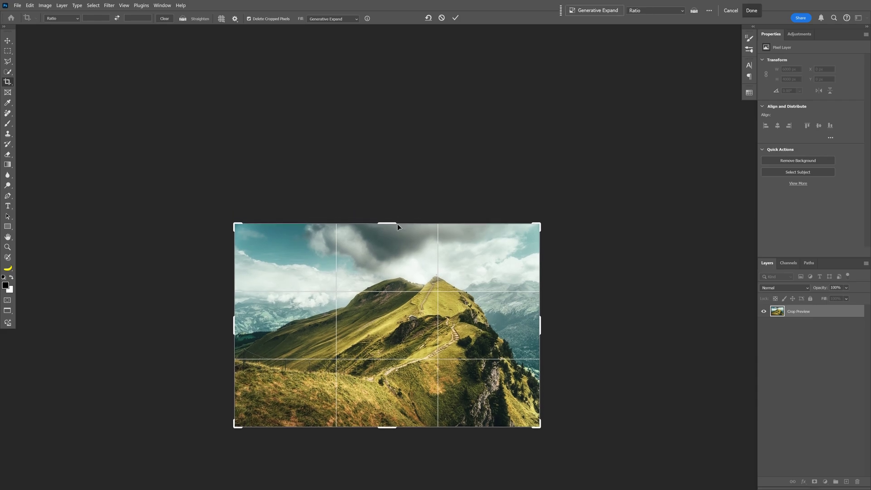
drag(397, 226, 398, 152)
key(Return)
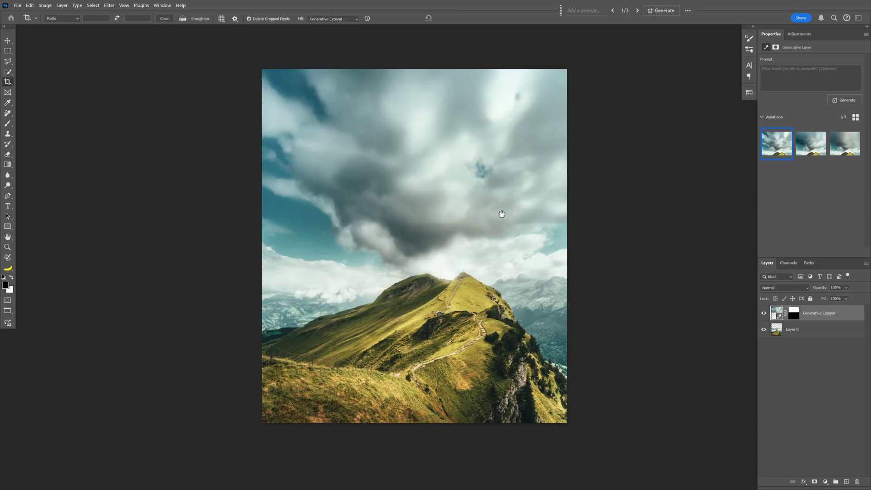
Step: Inspect the generated sky and switch it to the second variation
scroll(472, 183, up, 2)
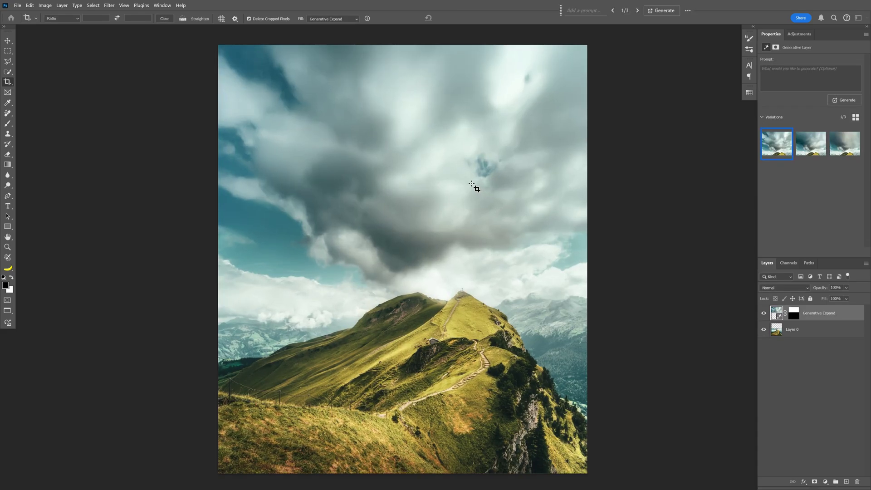
drag(470, 182, 456, 215)
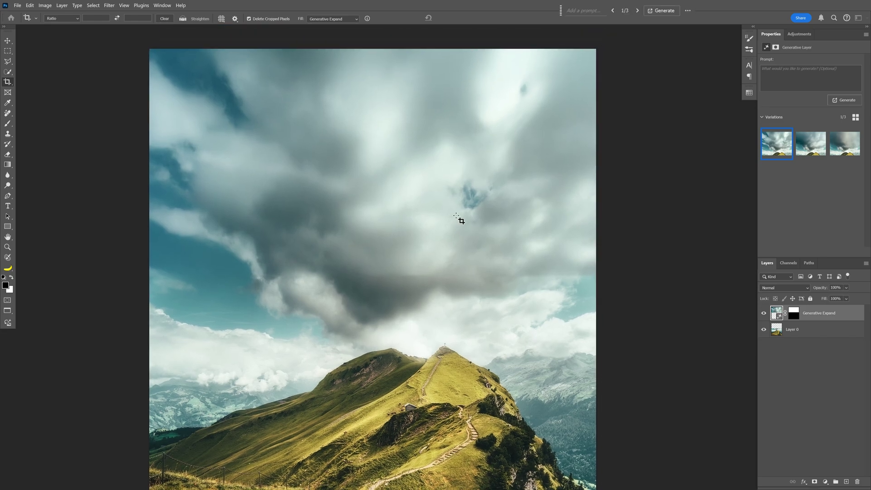
click(807, 147)
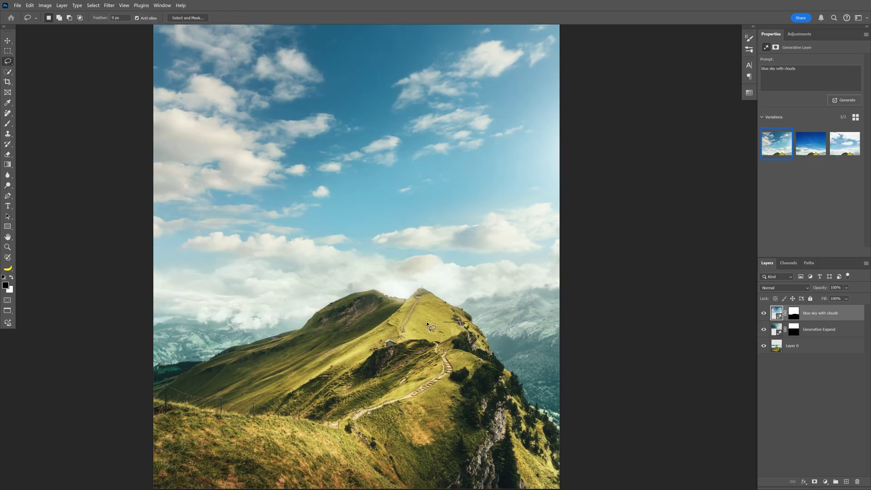
Step: Lasso a tall area above the mountain peak and fill it generatively with the prompt "tall castle with towers"
mouse_move(426, 323)
mouse_down()
mouse_move(306, 324)
mouse_move(299, 218)
mouse_move(313, 95)
mouse_move(398, 85)
mouse_move(470, 99)
mouse_move(487, 233)
mouse_move(472, 323)
mouse_up()
drag(572, 69, 410, 144)
click(444, 140)
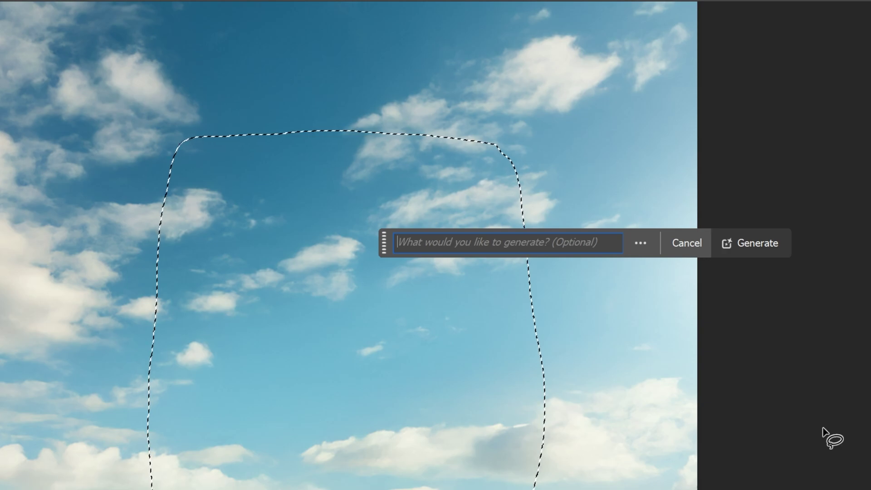
text(tall castle with towers)
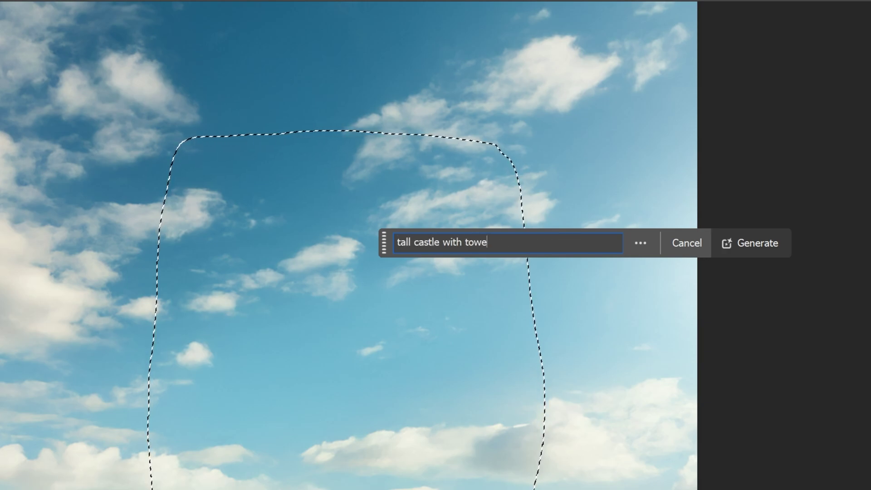
click(773, 239)
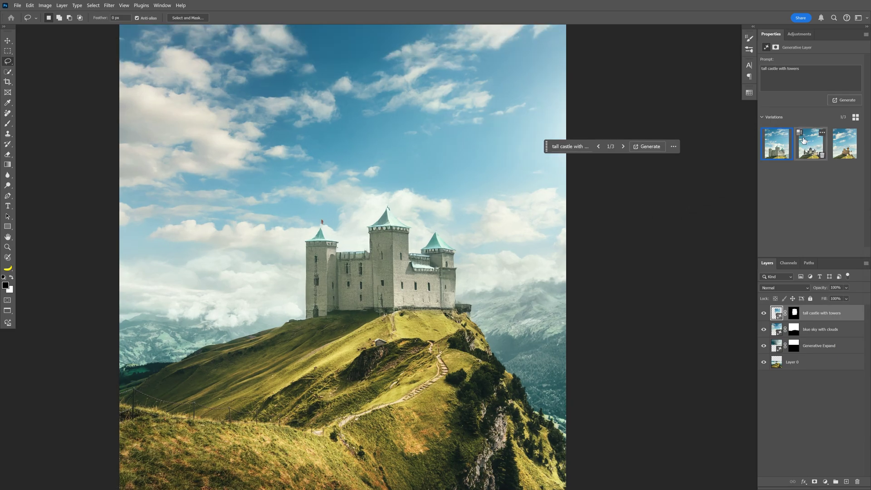
Step: Compare the generated castle variations and choose the third one
click(804, 140)
click(774, 153)
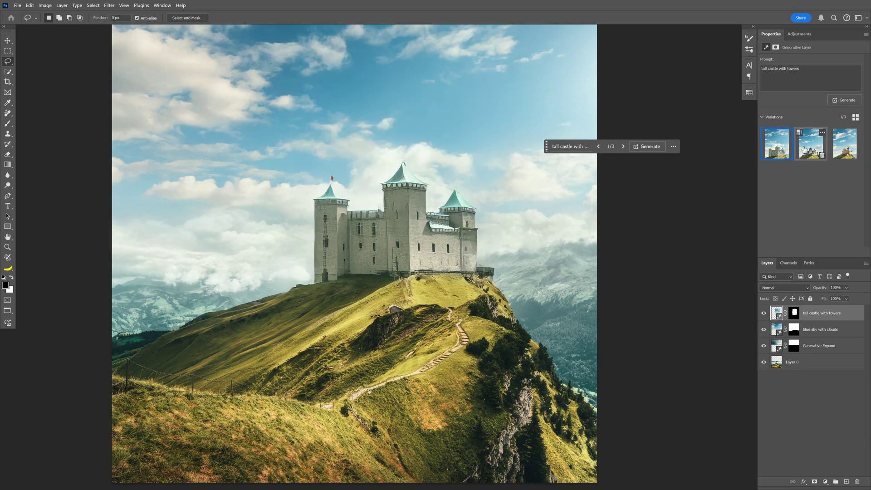
click(845, 143)
Step: Examine at 100% zoom how sharp the third castle variation is compared with the original hillside and path
key(v)
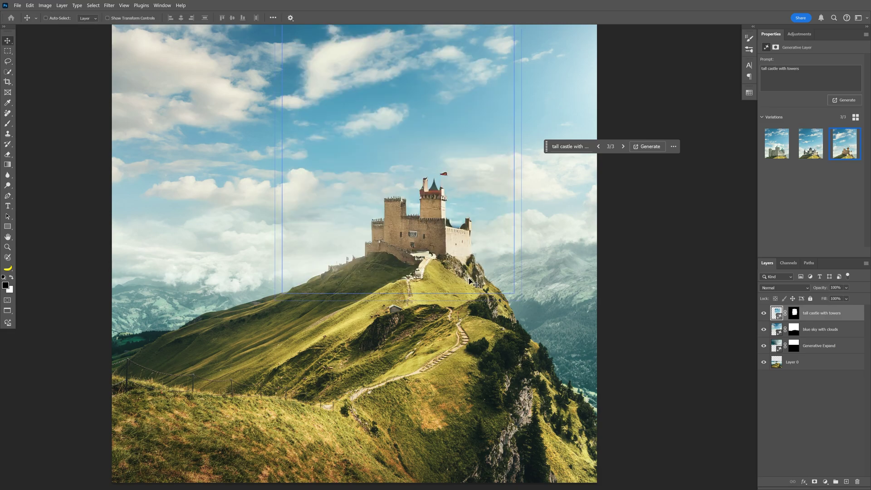
ctrl+click(469, 282)
drag(469, 282, 469, 222)
key(ctrl+1)
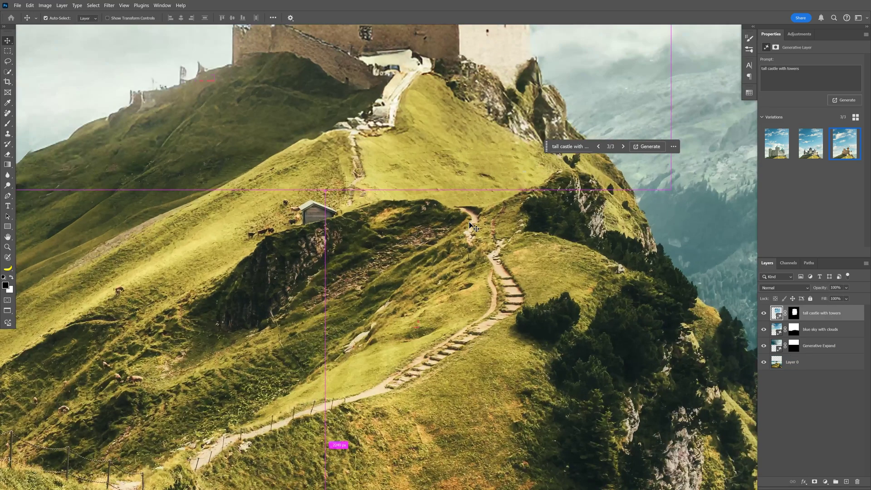
drag(474, 286, 442, 94)
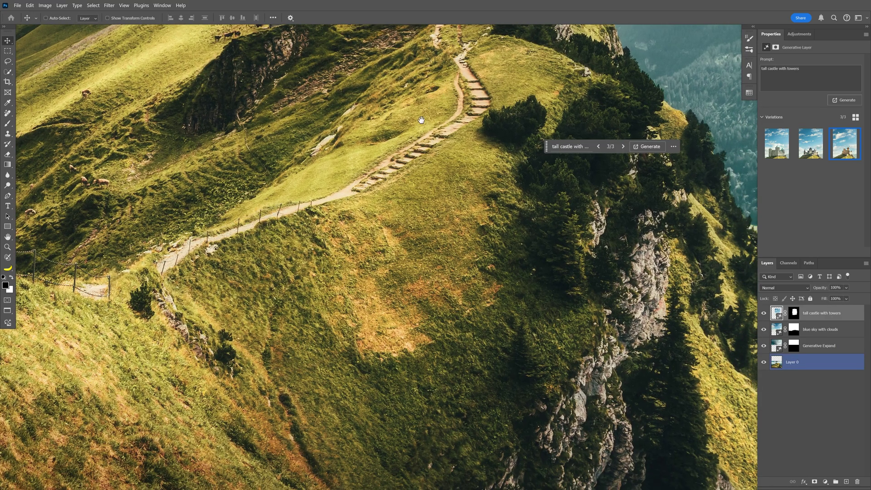
drag(280, 220, 416, 191)
drag(426, 234, 446, 336)
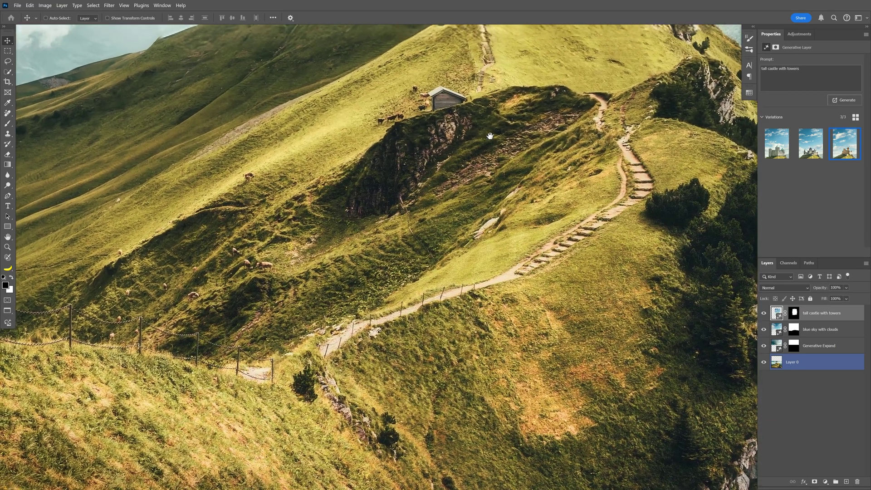
drag(533, 64, 497, 328)
drag(533, 156, 469, 243)
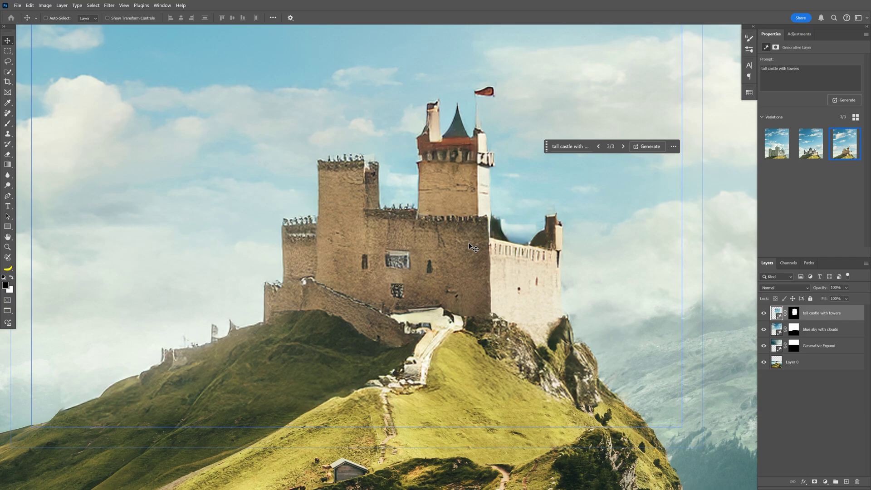
scroll(508, 156, down, 1)
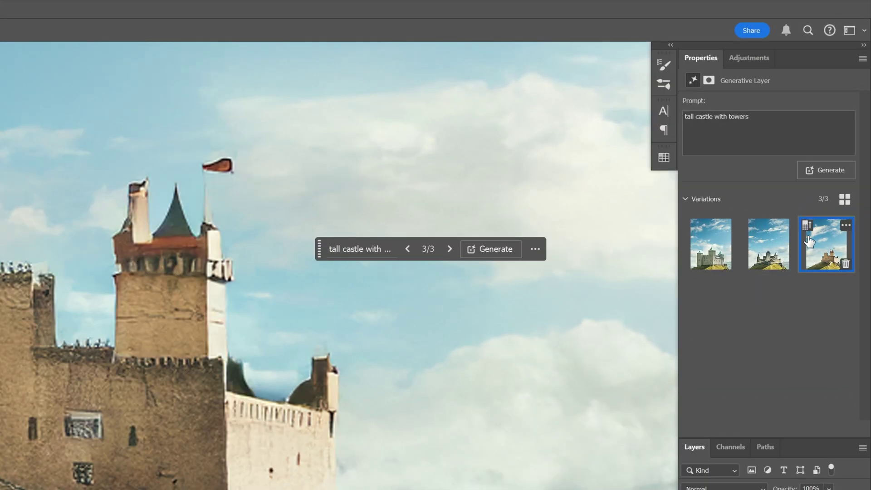
Step: Enhance the detail of the third castle variation and compare it with the fourth variation, ending on the third
mouse_move(839, 140)
click(808, 226)
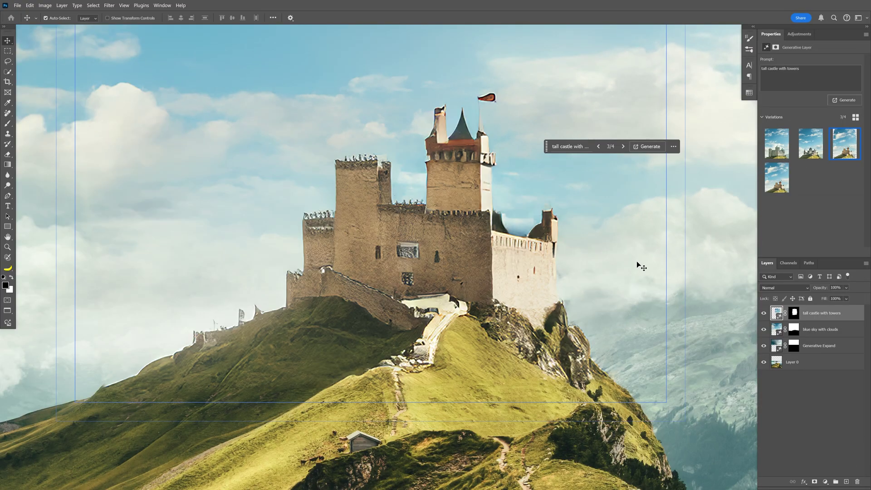
drag(637, 262, 610, 268)
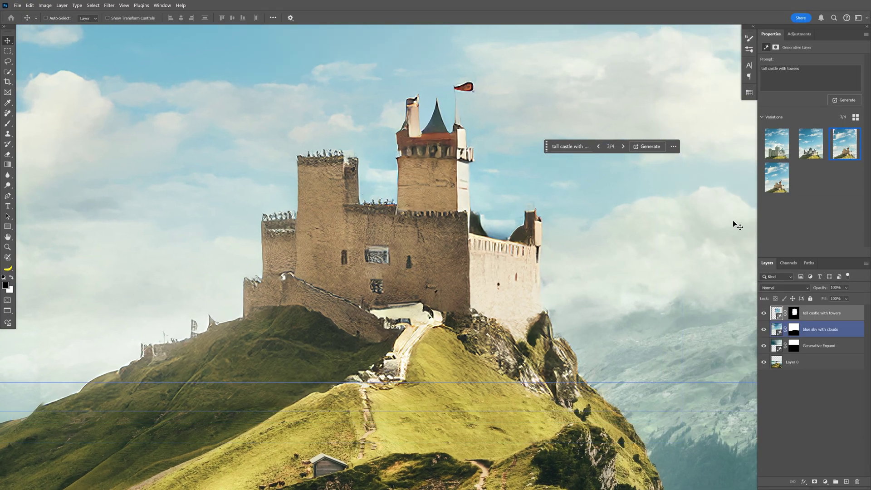
click(777, 183)
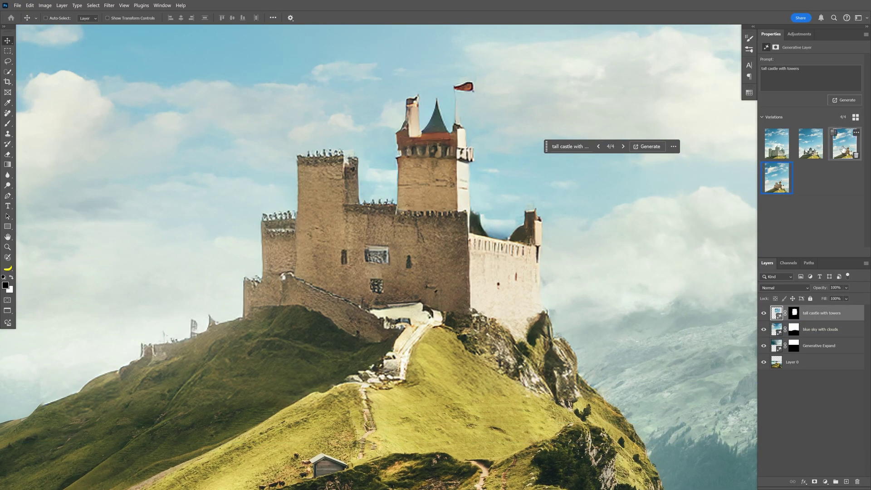
click(843, 149)
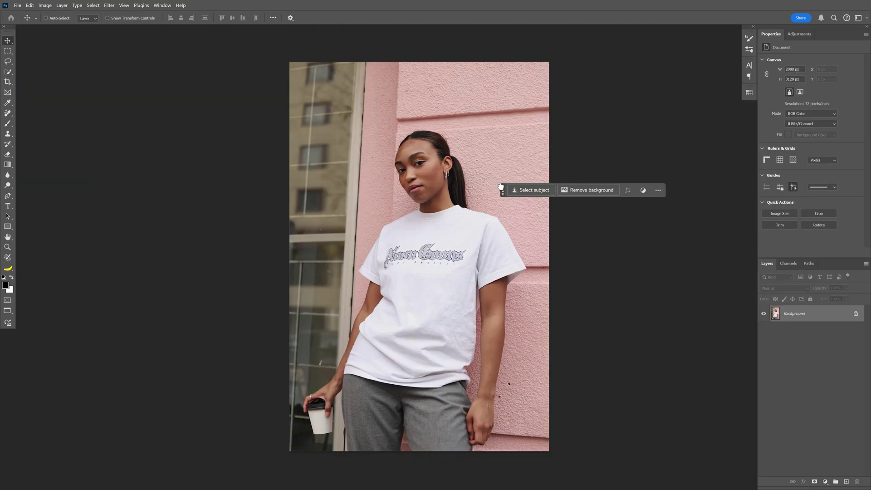
Step: Move the Contextual Task Bar above the model's head and check that it is enabled for display
drag(498, 187, 339, 110)
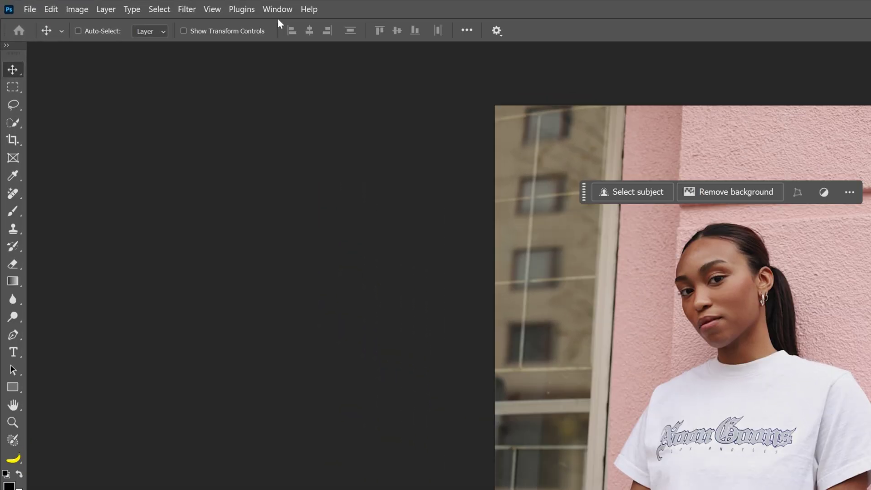
click(162, 6)
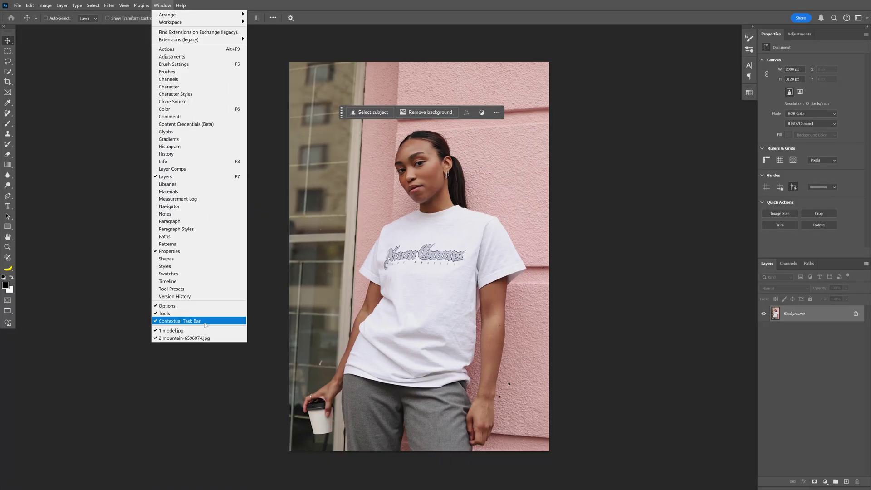
key(Escape)
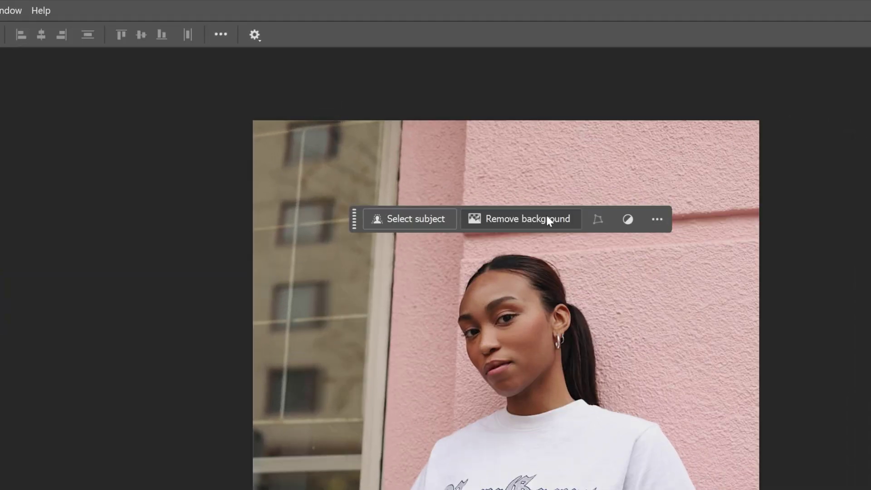
Step: Remove the model photo's background and generate "tall tree on the right side, mountains in the background with blue sky" behind her
click(547, 220)
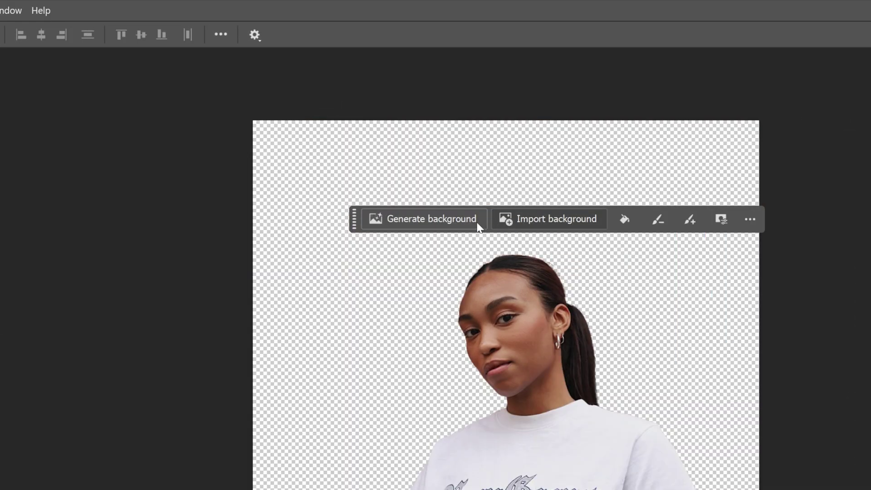
mouse_move(551, 227)
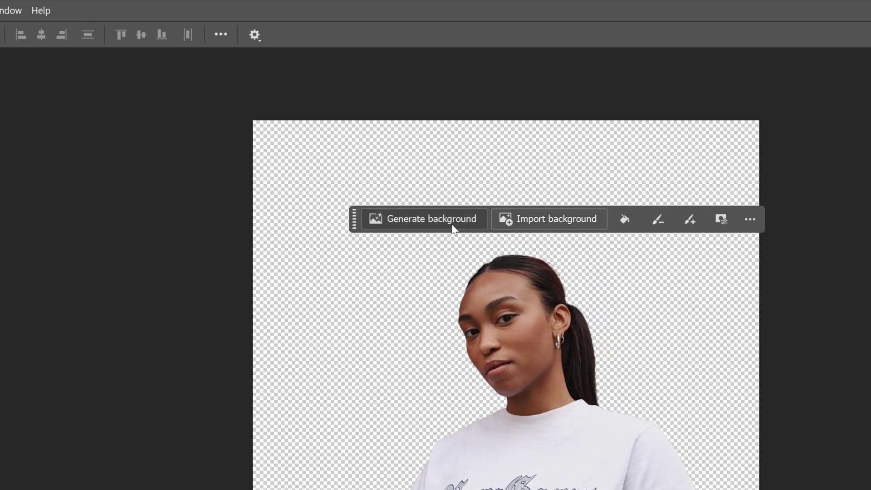
click(451, 222)
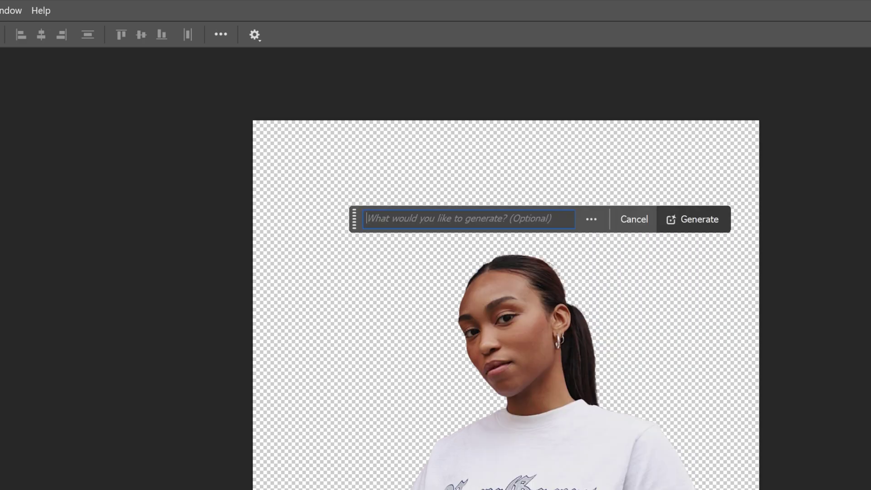
text(tall tree on the right side, )
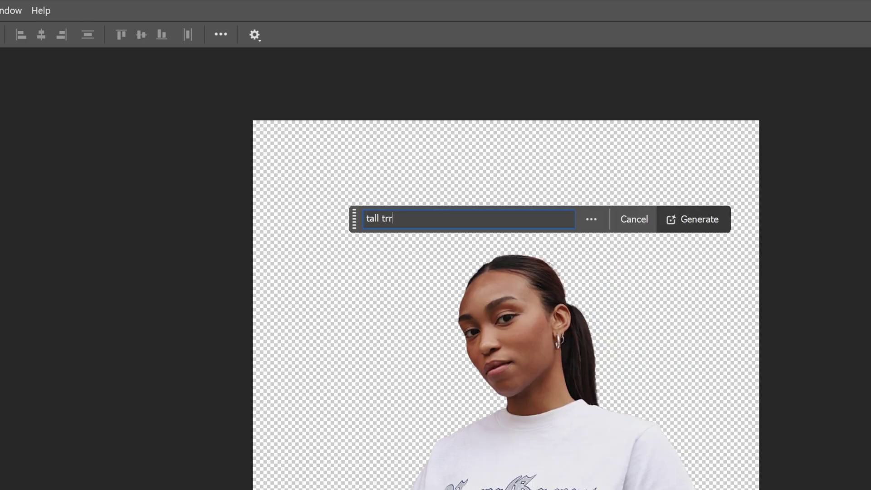
text(mountains )
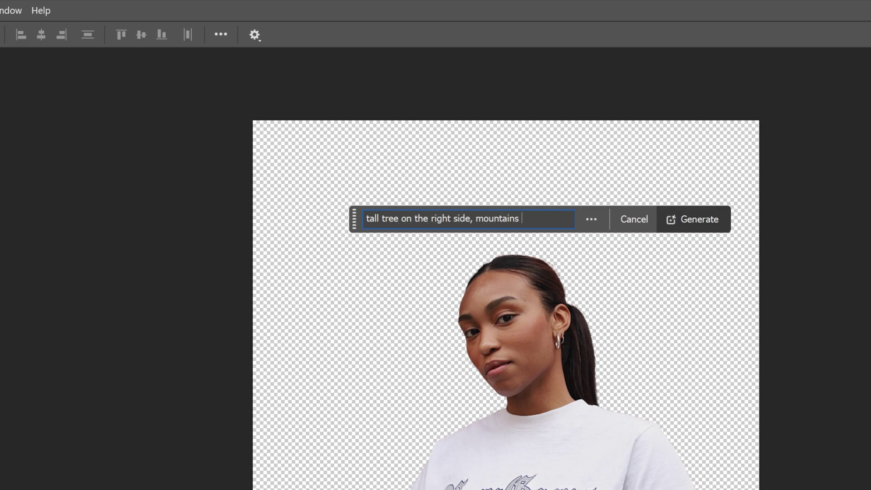
text(in the background with blue sky)
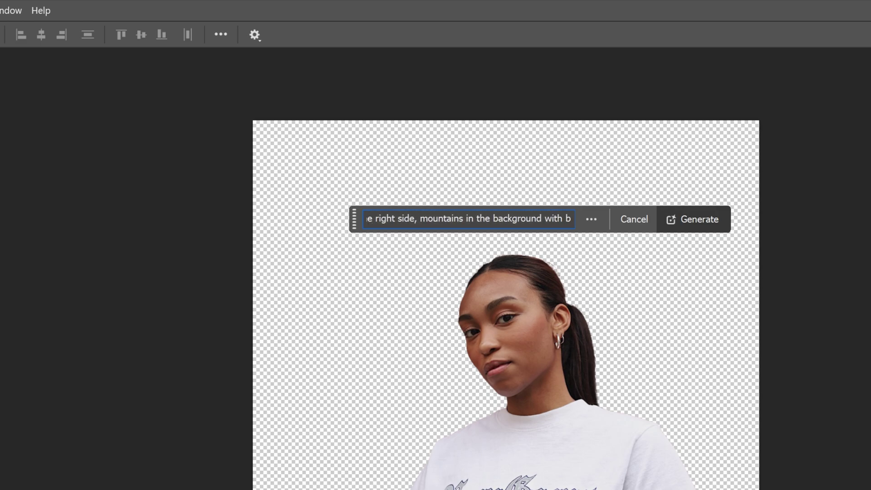
click(704, 219)
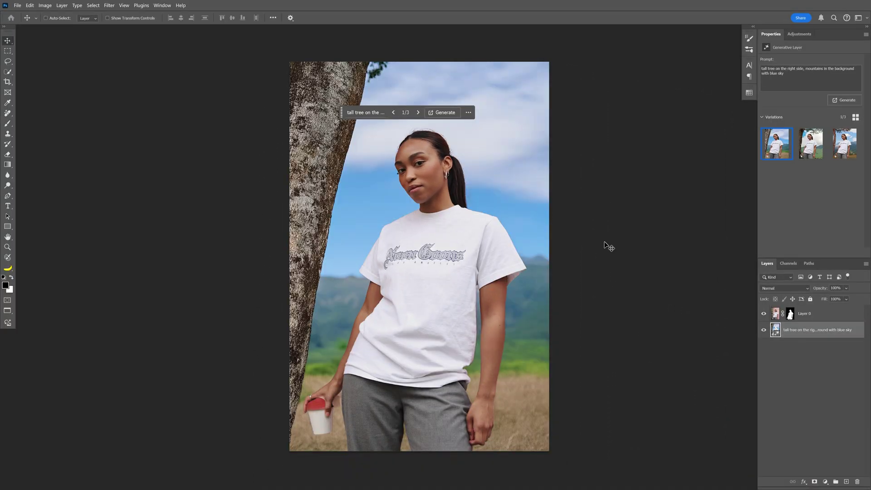
Step: Choose the second background variation and open its prompt to review the wording through to the end
click(809, 154)
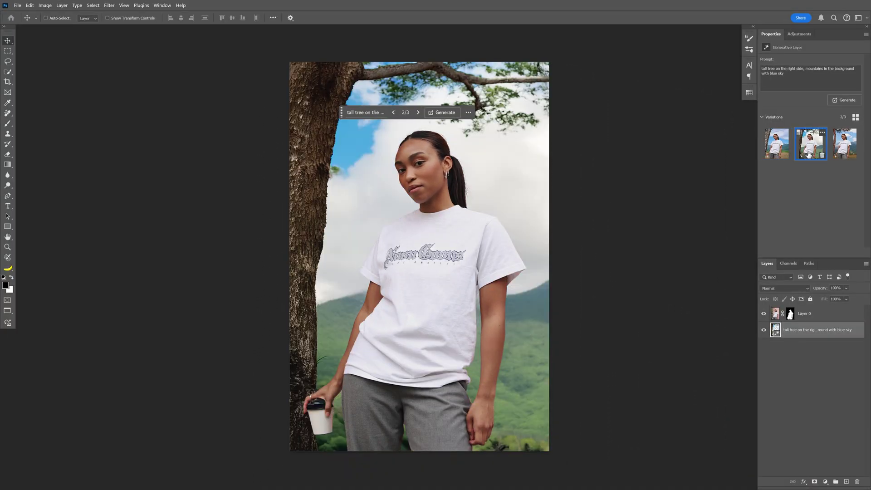
click(365, 113)
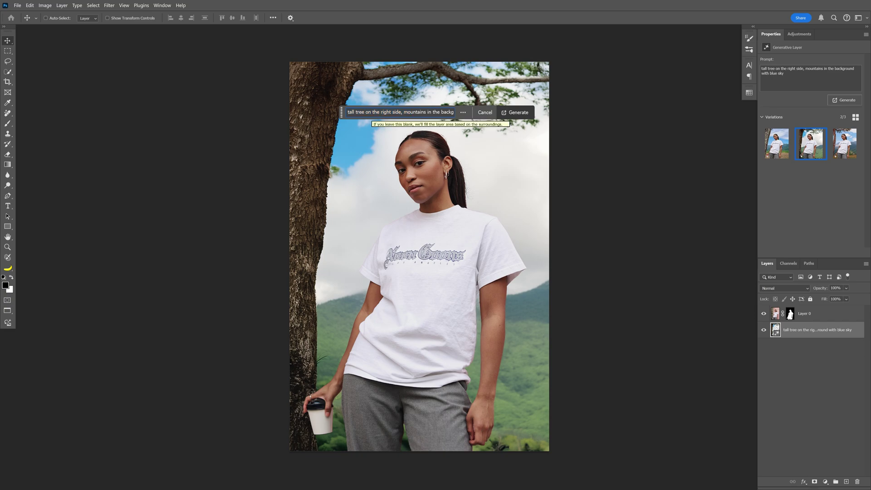
key(End)
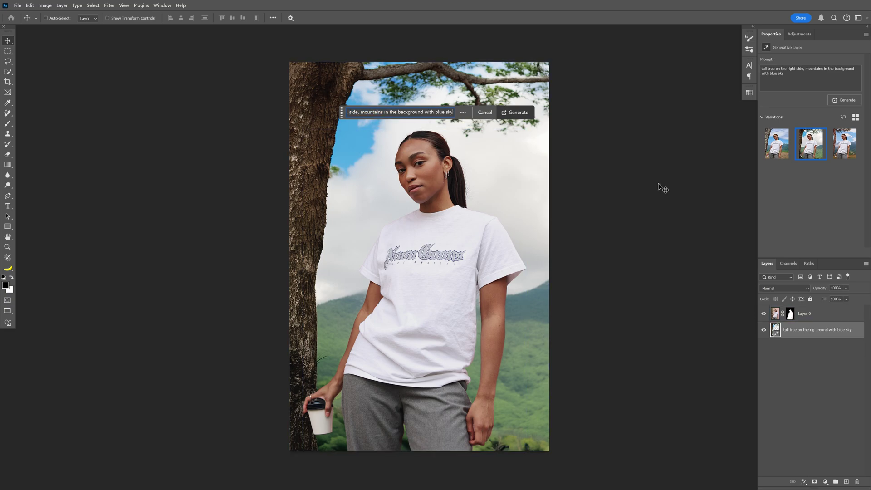